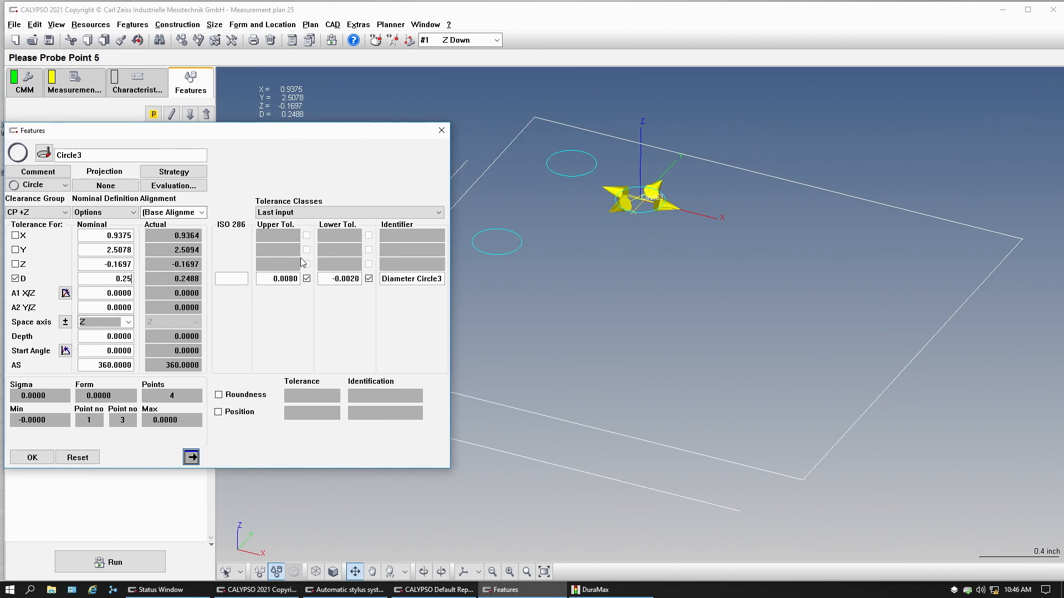
Accept the Circle3 feature definition, and add a Position characteristic that evaluates Circle1
click(32, 457)
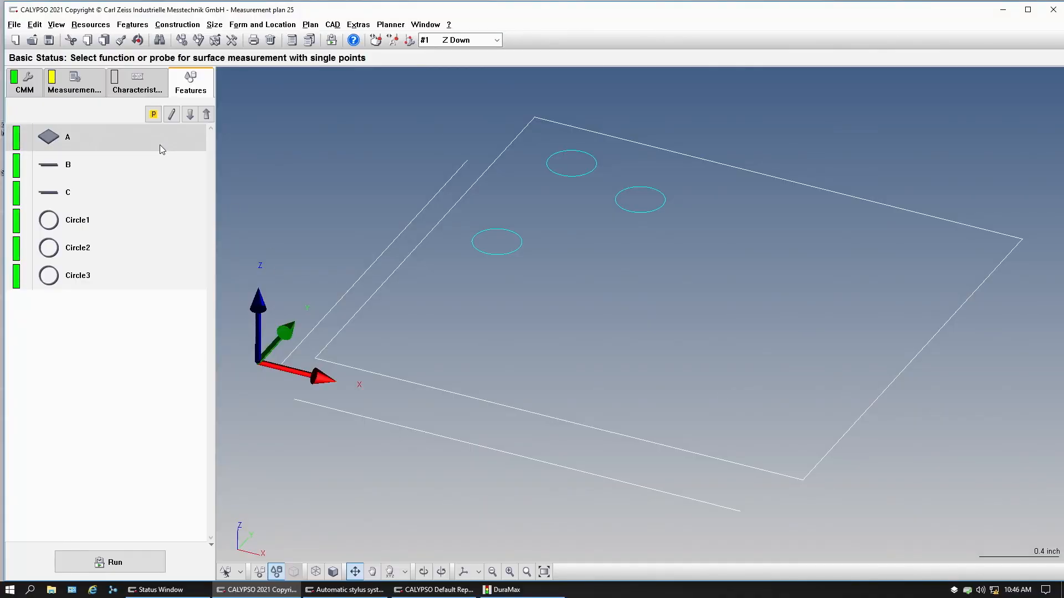
click(247, 25)
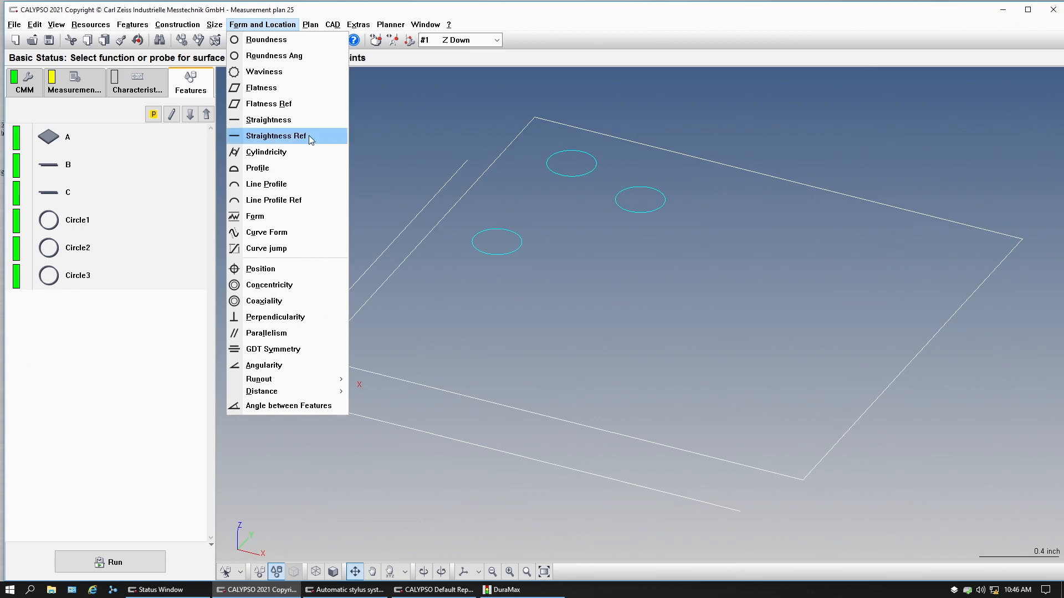
click(304, 270)
double_click(71, 305)
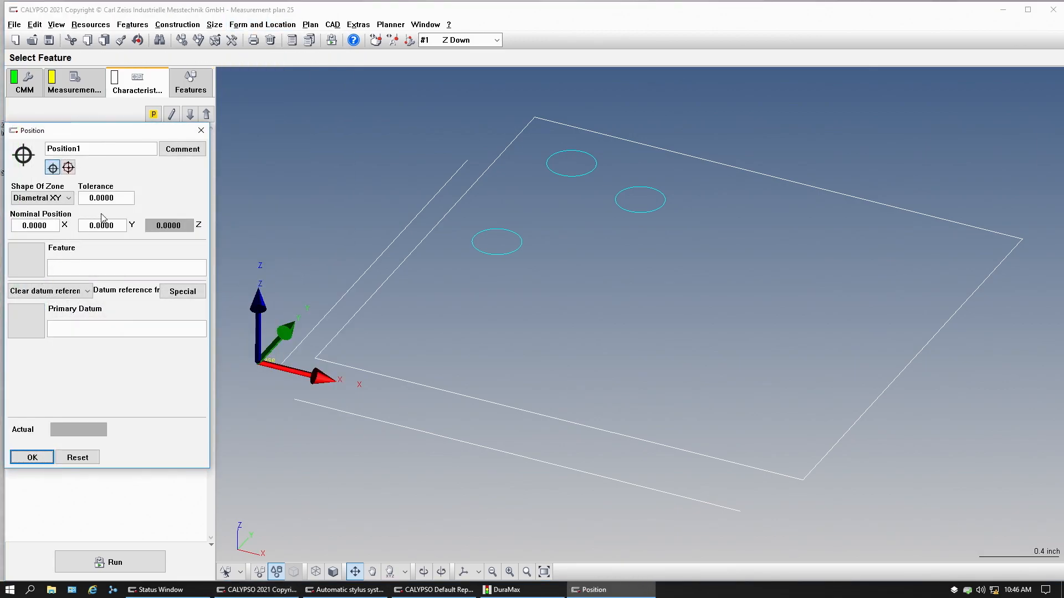
click(37, 265)
click(34, 265)
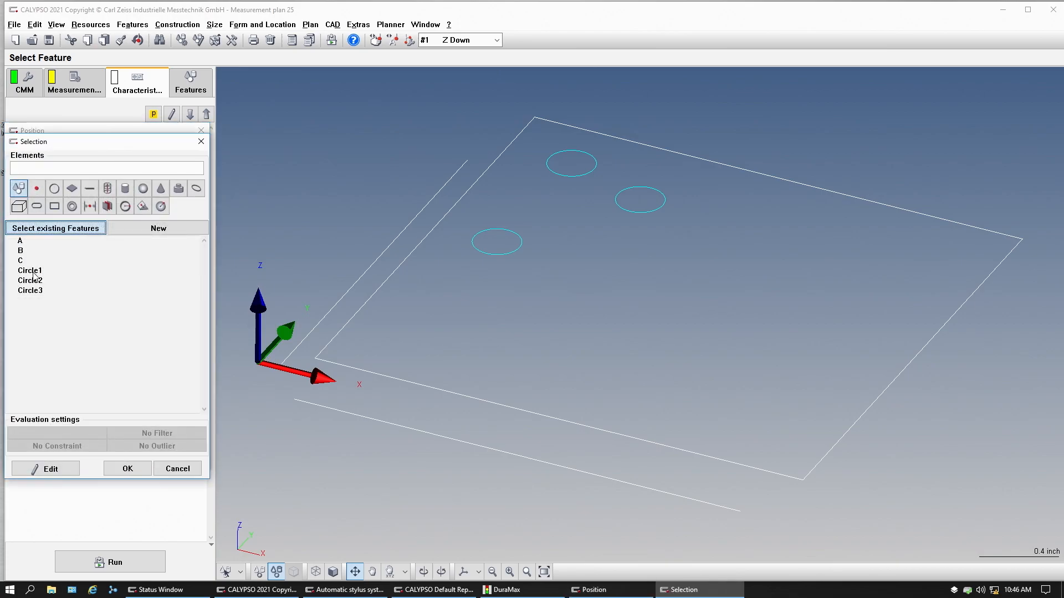
click(34, 271)
click(128, 468)
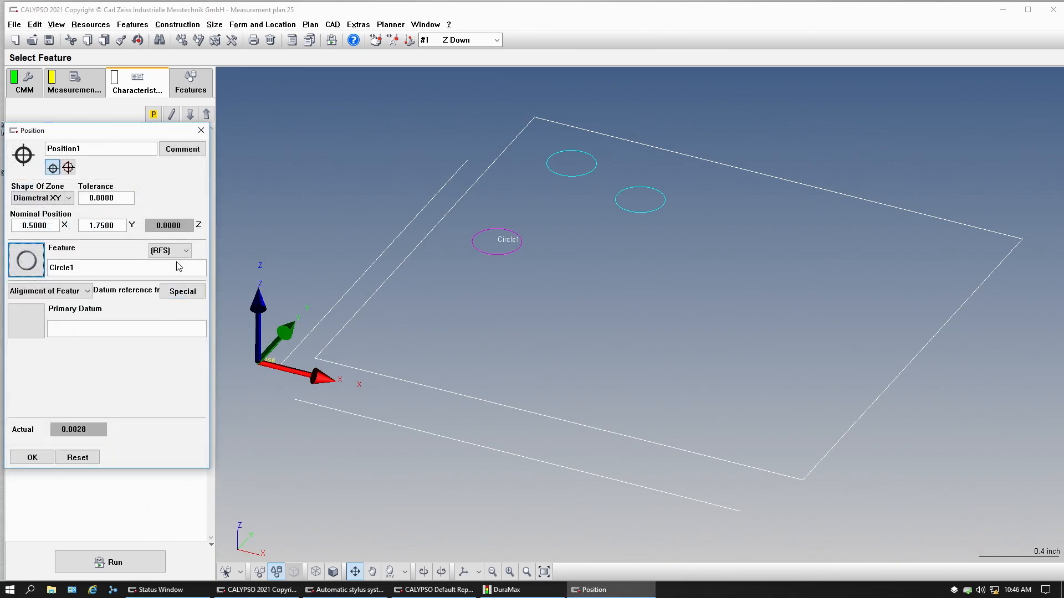
Set the Circle1 position tolerance to 0.0070 and apply the MMC material condition to the feature
click(109, 198)
text(7)
click(168, 252)
click(167, 264)
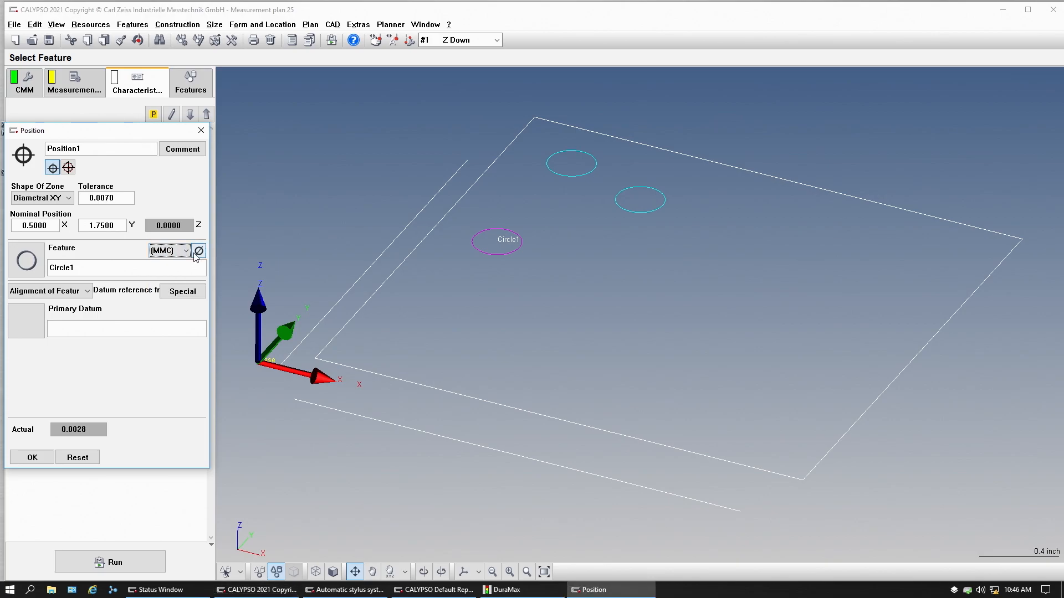
Assign A as primary, B as secondary and C as tertiary datum of the Circle1 position
click(26, 322)
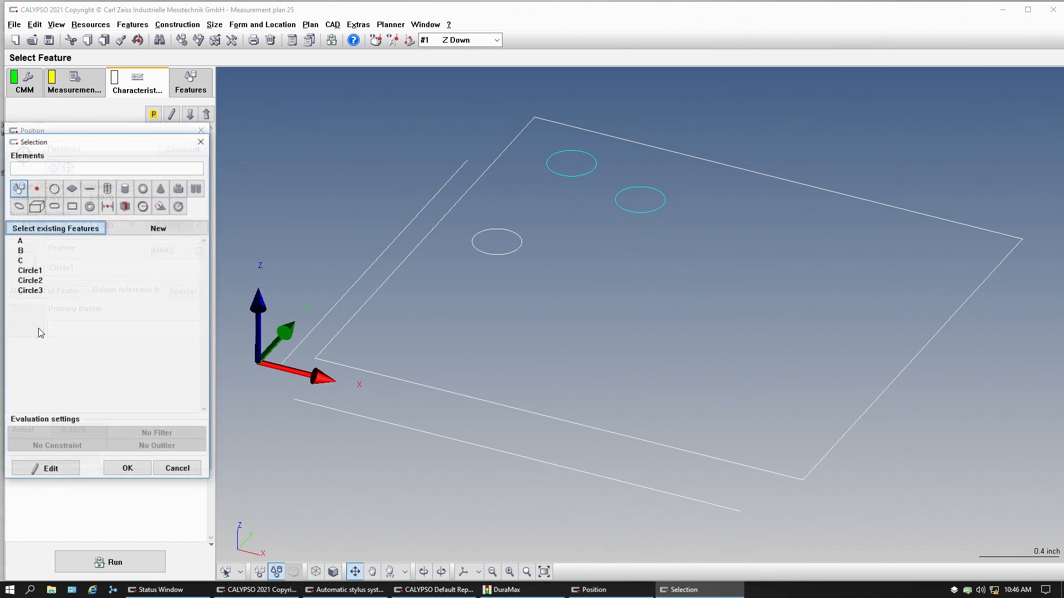
click(27, 242)
click(116, 464)
click(26, 359)
click(20, 251)
click(127, 469)
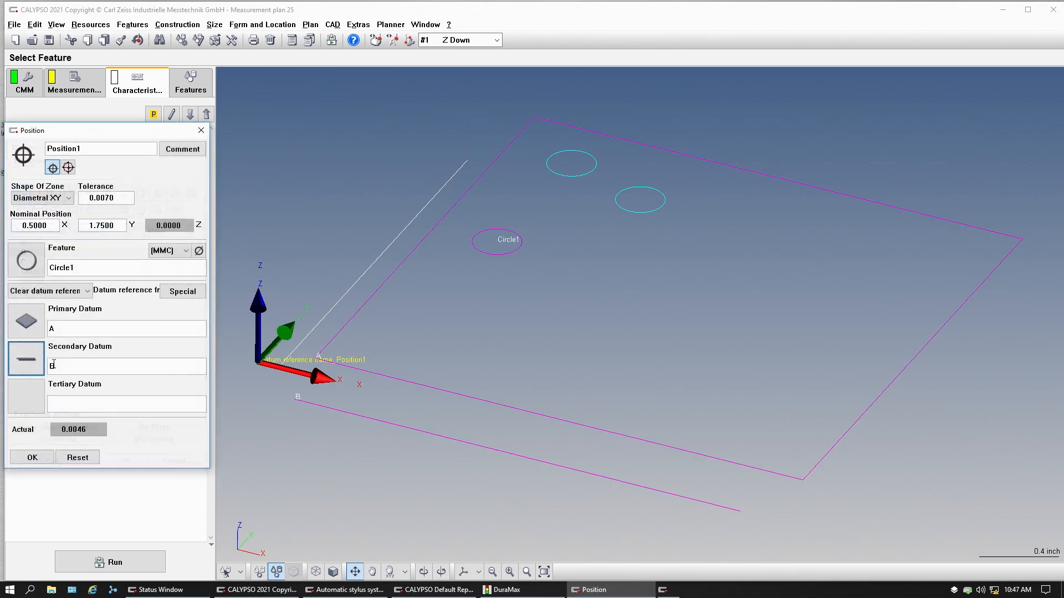
click(26, 397)
click(20, 260)
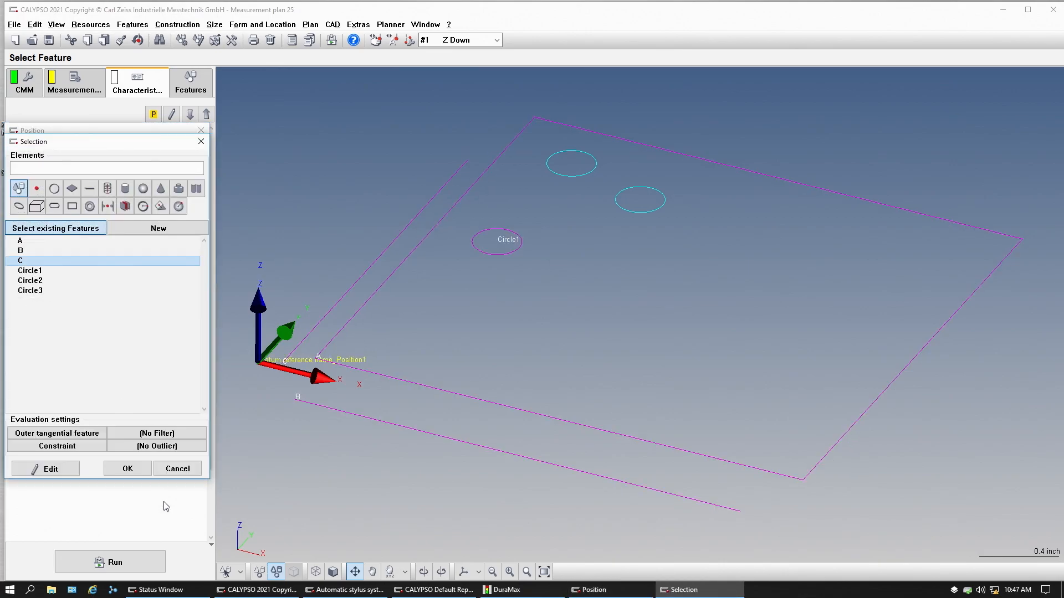
click(127, 469)
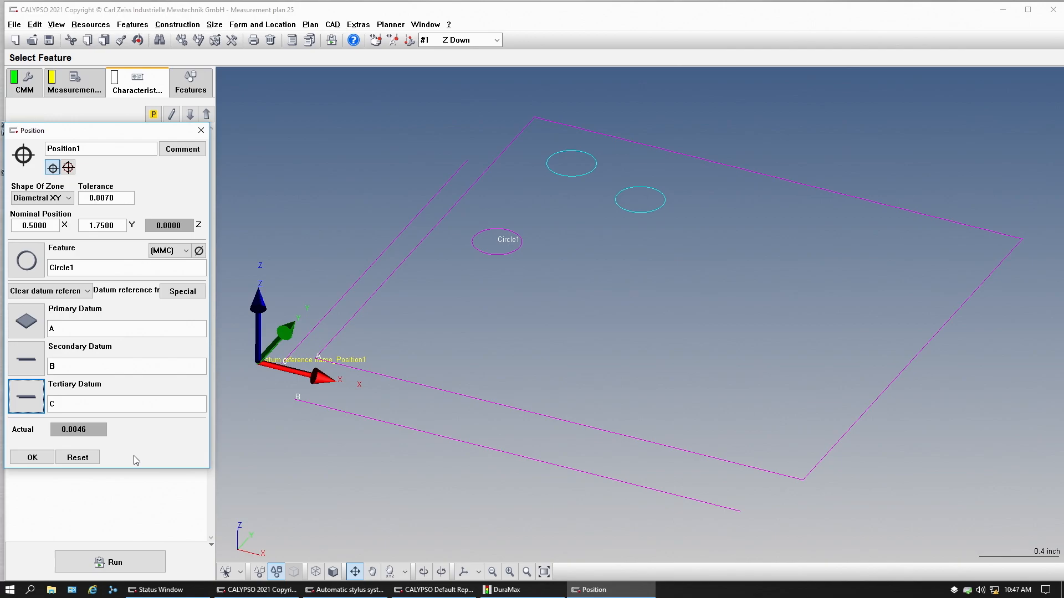
Save the datum reference frame under the name ABC and accept the Circle1 position characteristic
click(87, 292)
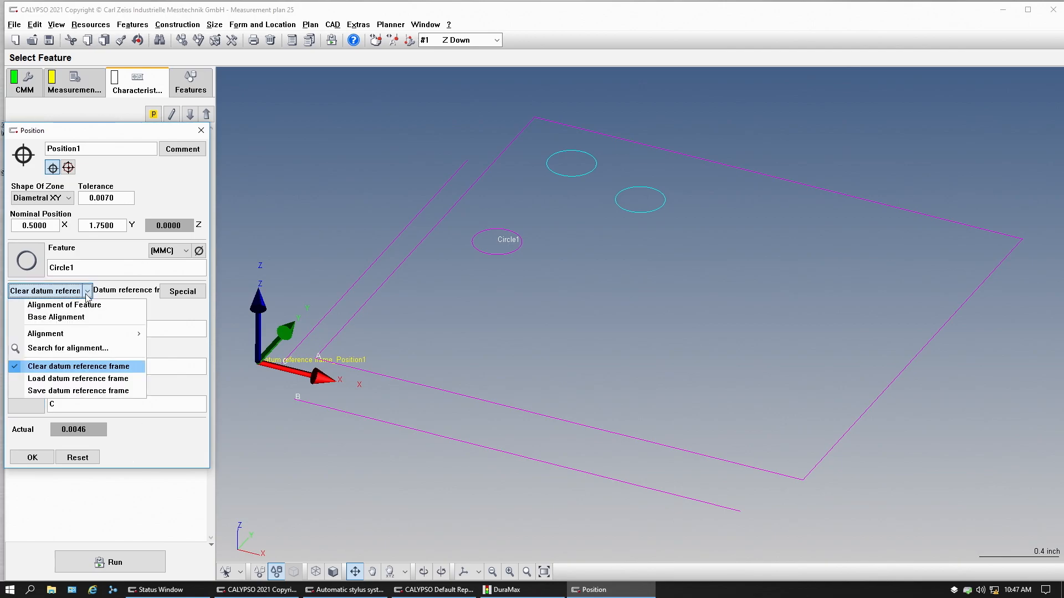
click(84, 394)
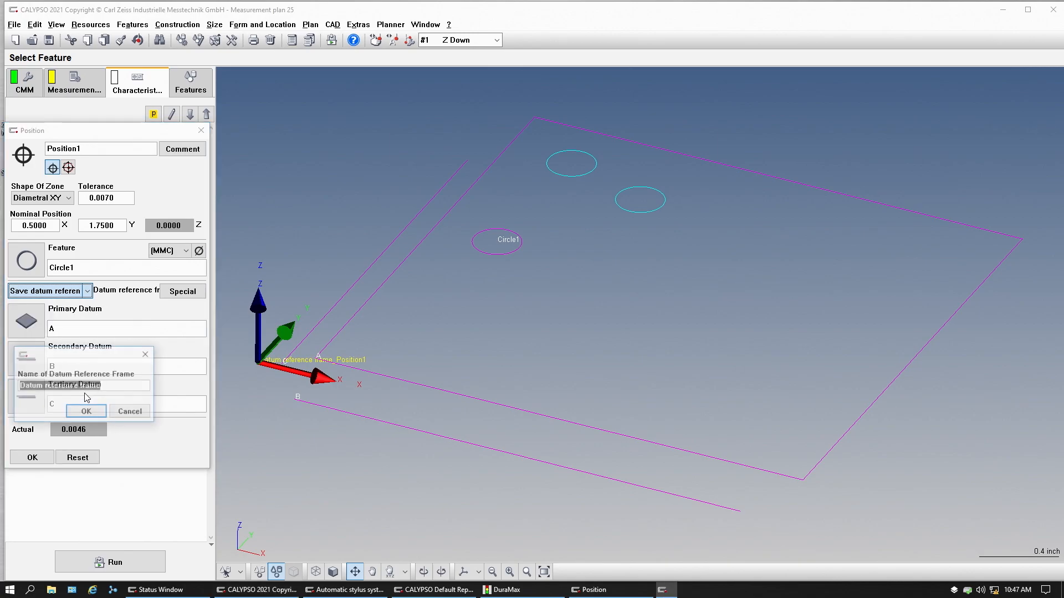
text(A)
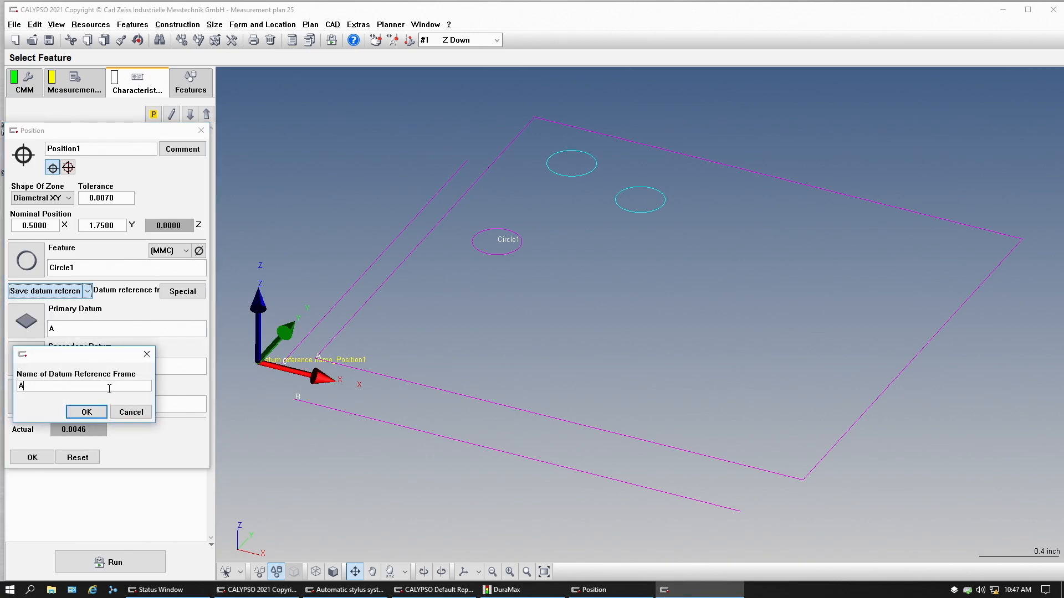
text(BC)
click(102, 414)
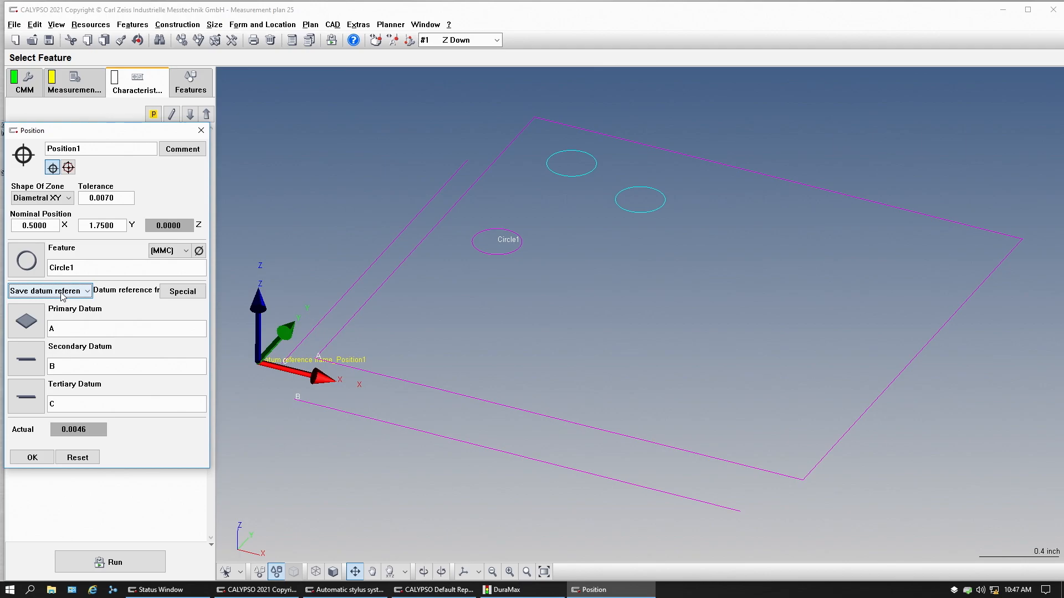
click(31, 457)
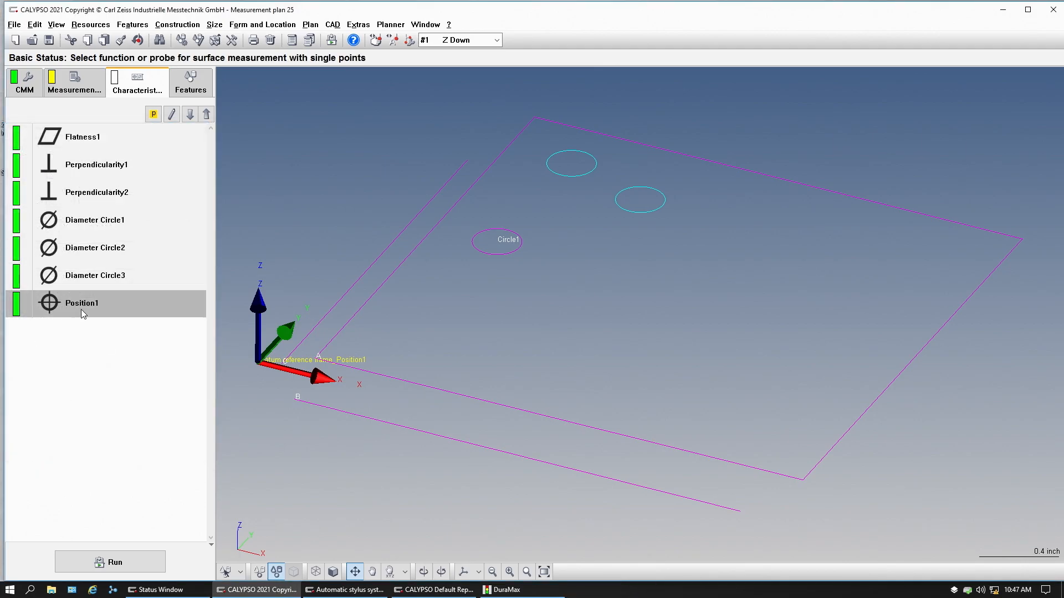
Duplicate the Position1 characteristic in the characteristics list
click(246, 25)
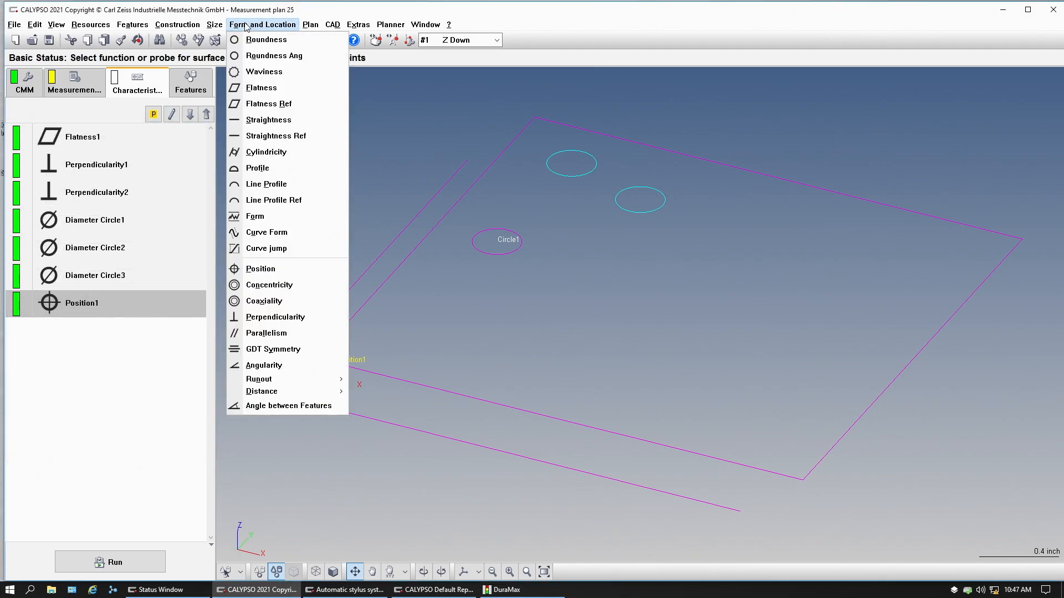
click(76, 288)
click(79, 305)
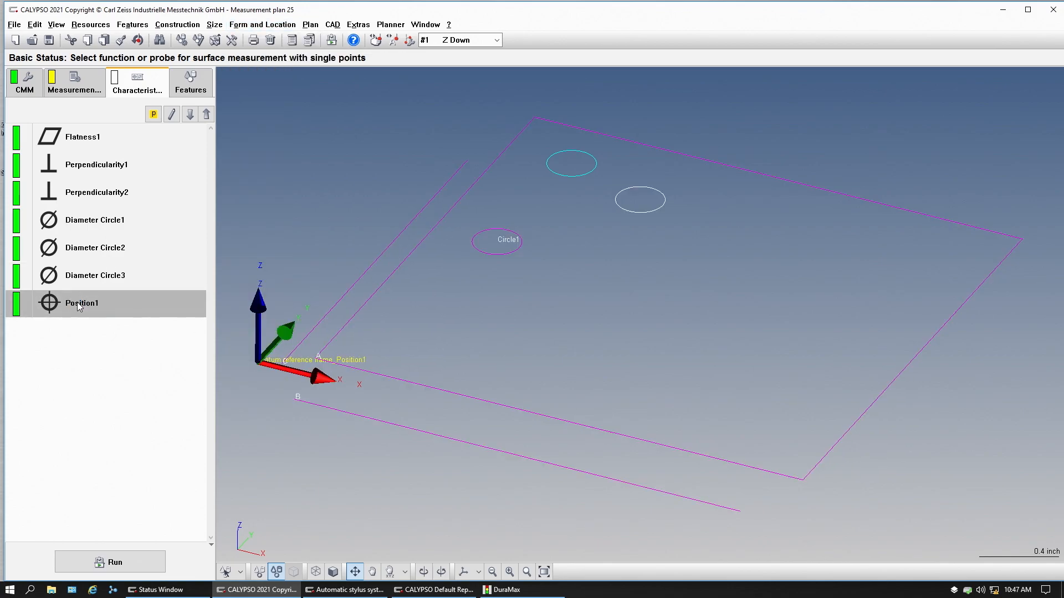
click(57, 368)
key(ctrl+v)
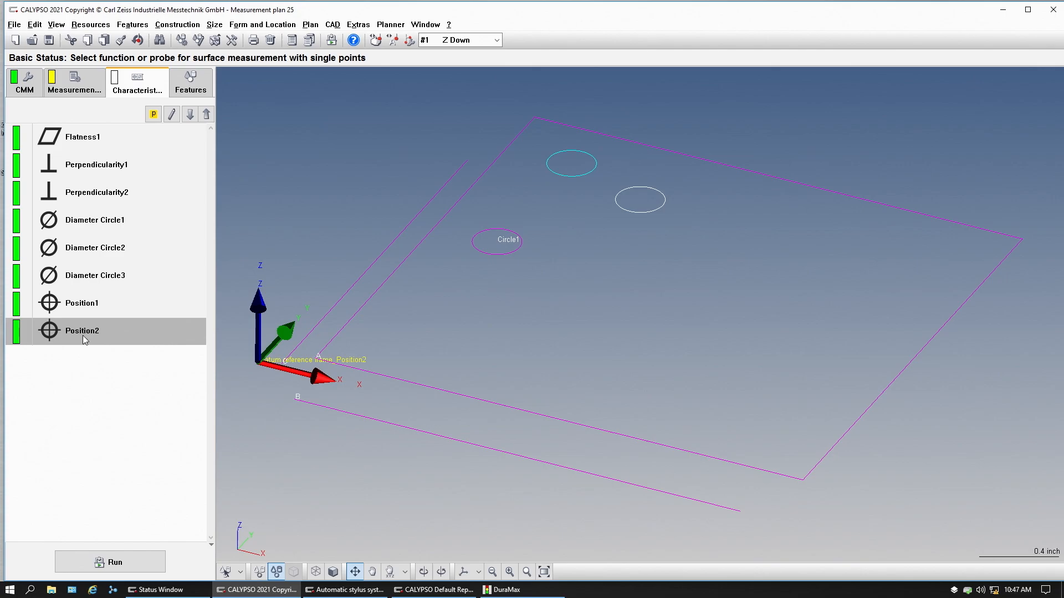
Change the duplicated position characteristic's feature to Circle2 and accept it
double_click(84, 337)
click(27, 269)
click(30, 280)
click(128, 469)
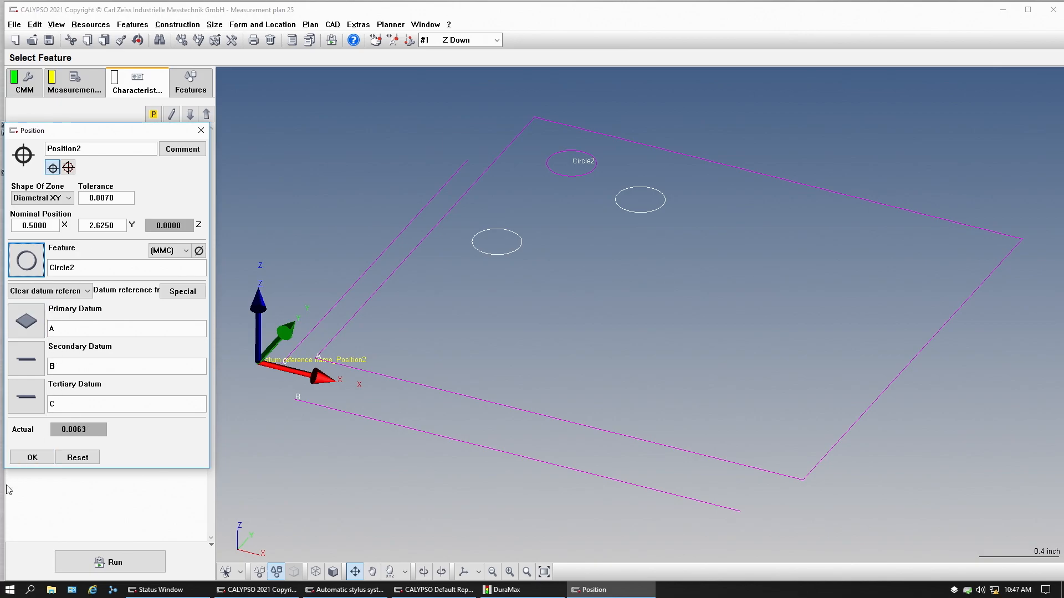
click(31, 457)
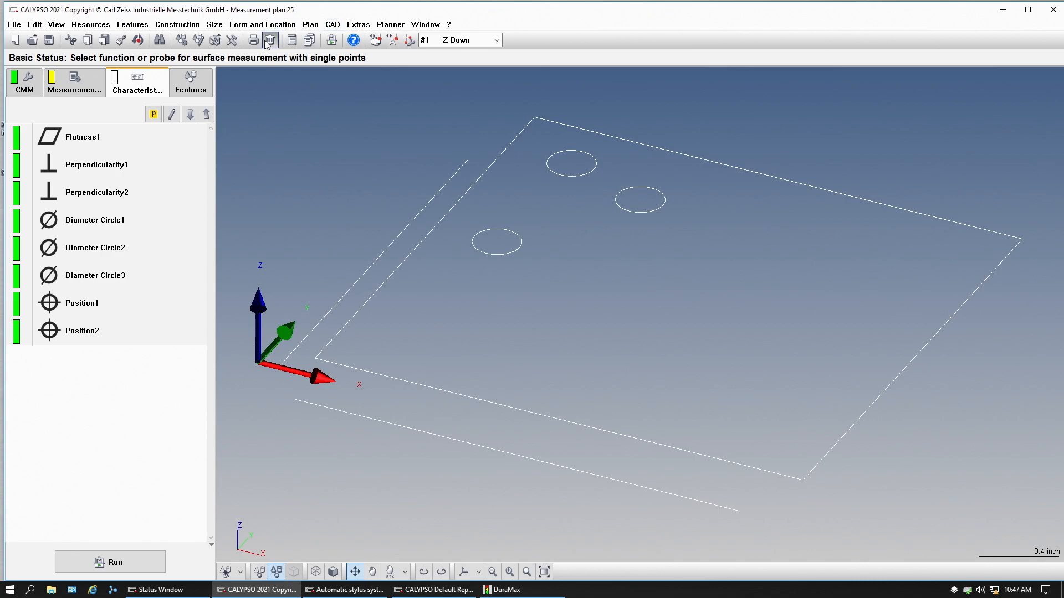
Add another Position characteristic from scratch and assign Circle3 as its feature
click(263, 24)
click(267, 270)
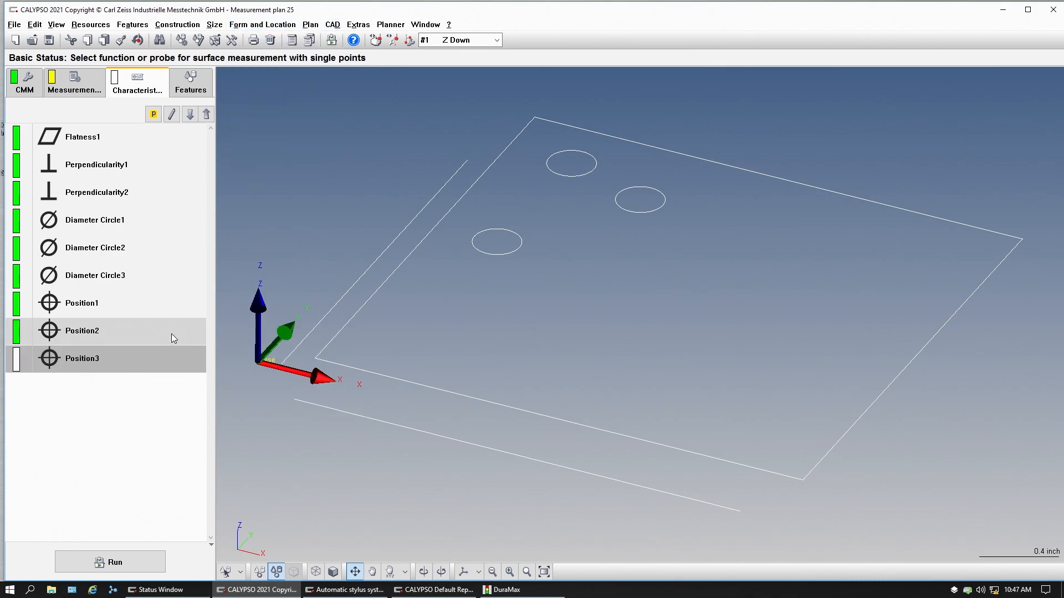
double_click(110, 361)
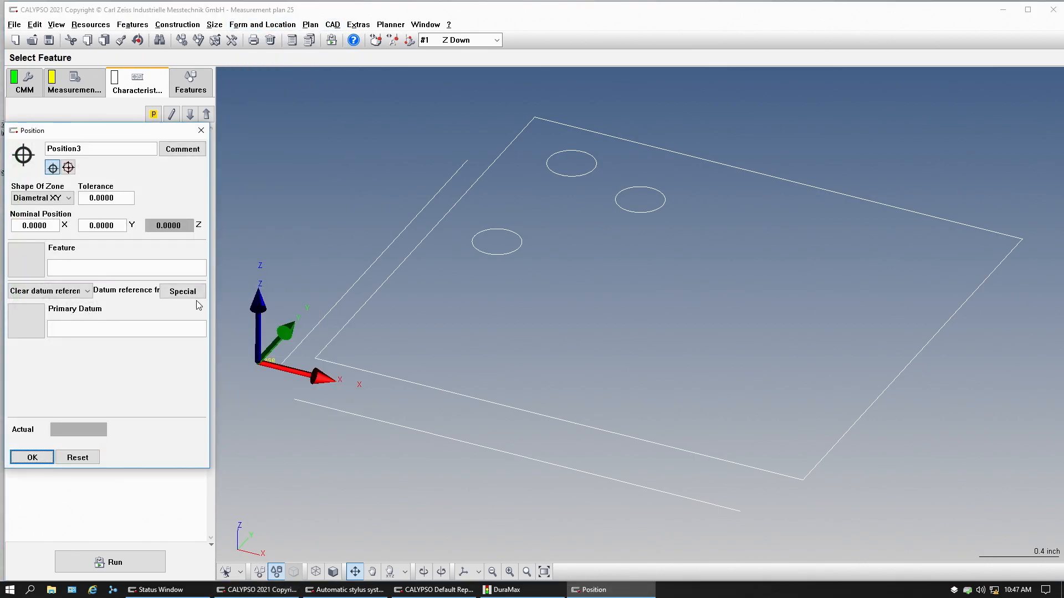
click(26, 261)
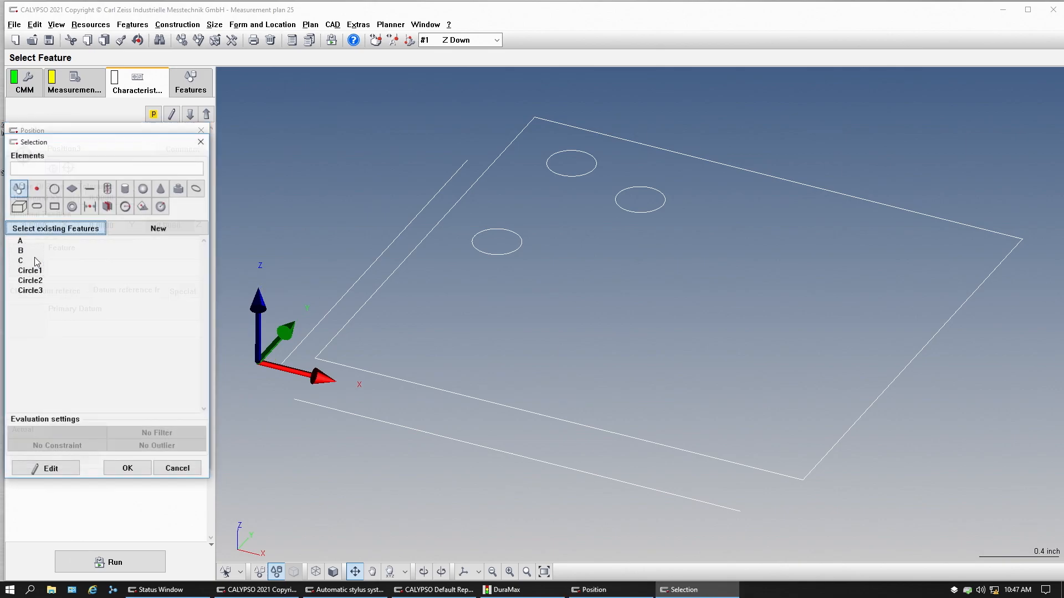
click(30, 290)
click(127, 468)
Set the Circle3 position tolerance to 0.0070 with the MMC material condition
click(103, 197)
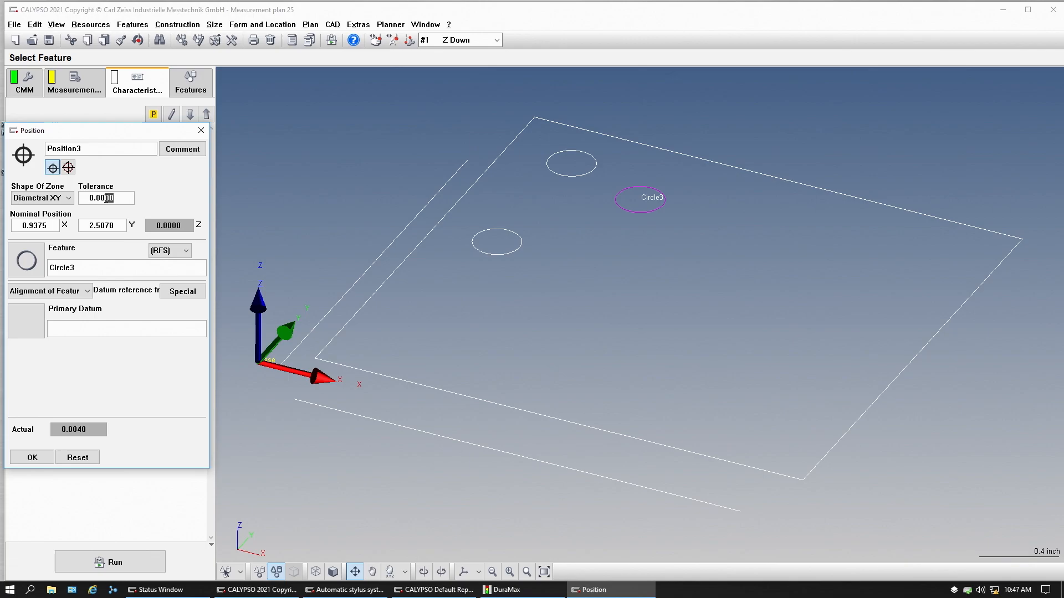
text(70)
click(186, 250)
click(166, 261)
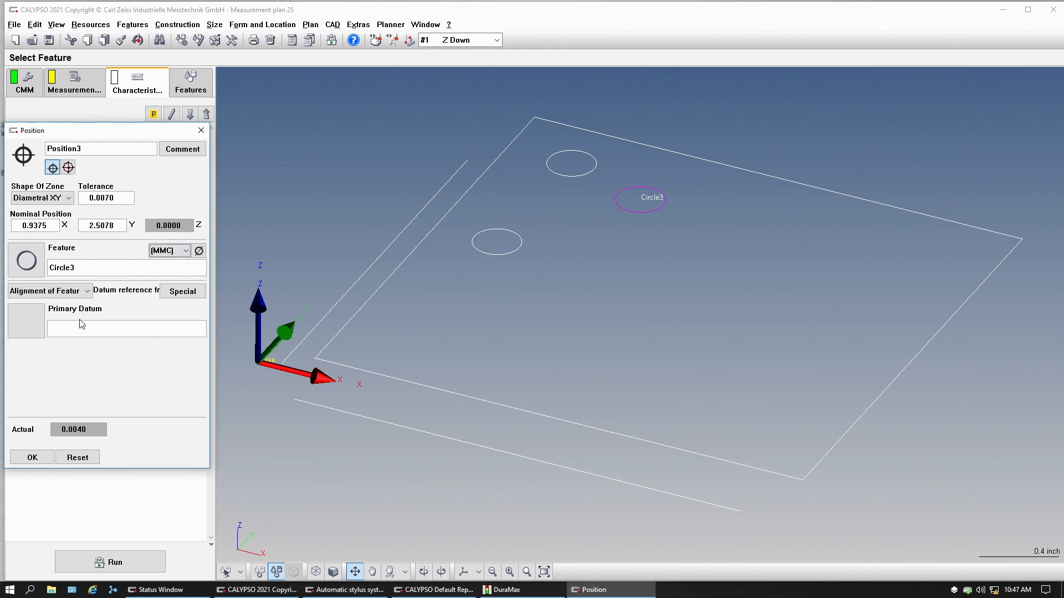
Load the saved ABC datum reference frame into the Circle3 position characteristic
click(61, 296)
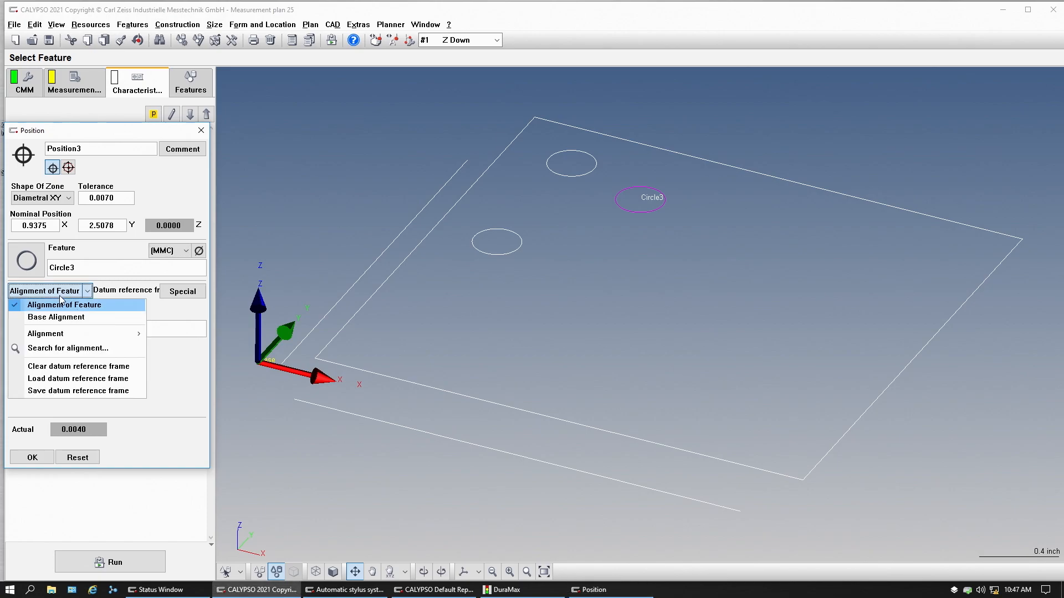
click(63, 380)
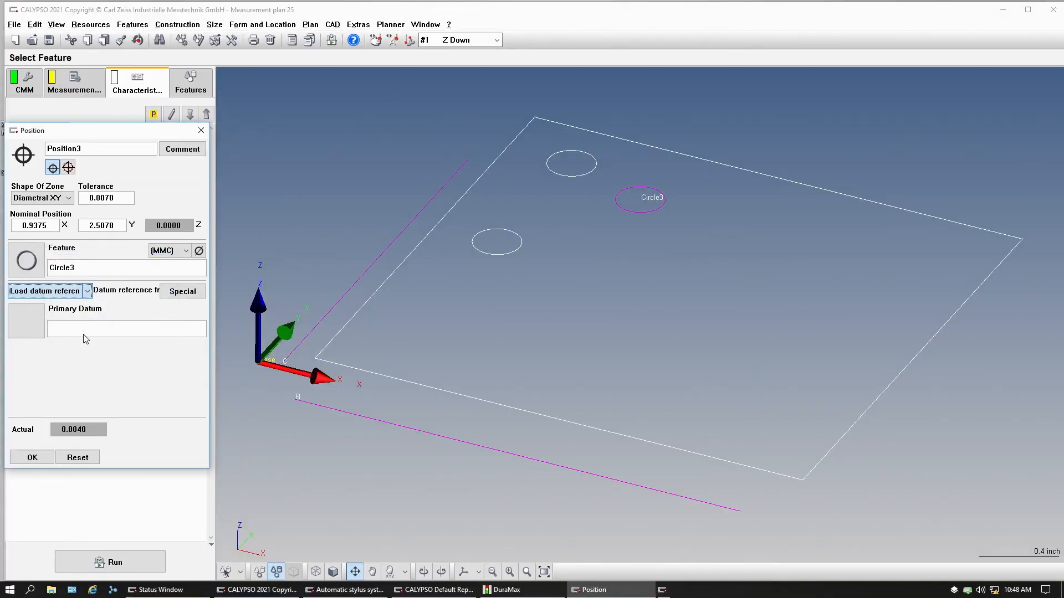
click(69, 351)
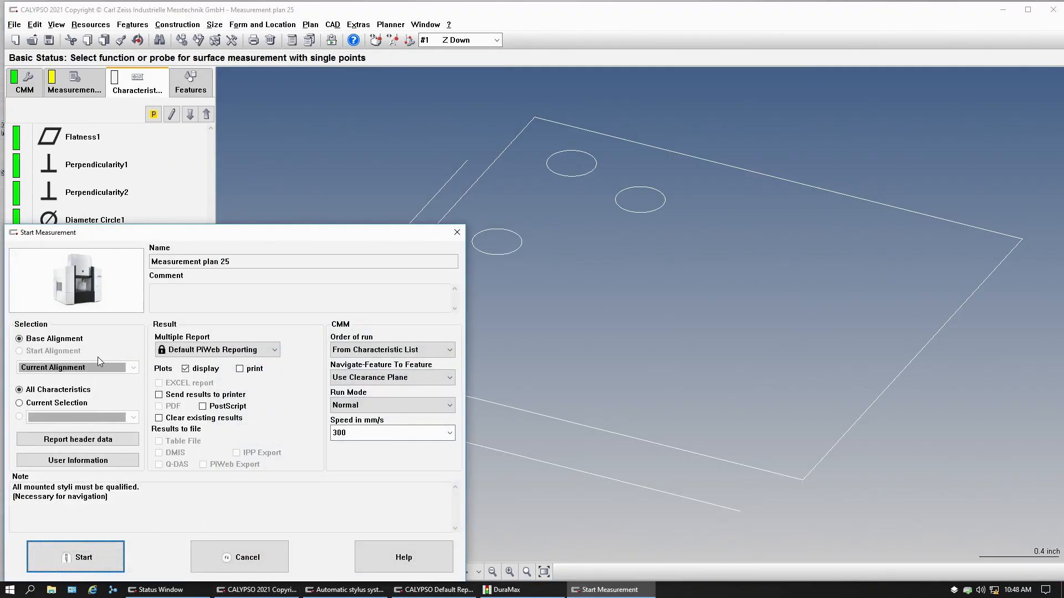
Start the measurement run with existing results cleared and Measurement plan 25 as the base alignment
click(159, 418)
click(133, 368)
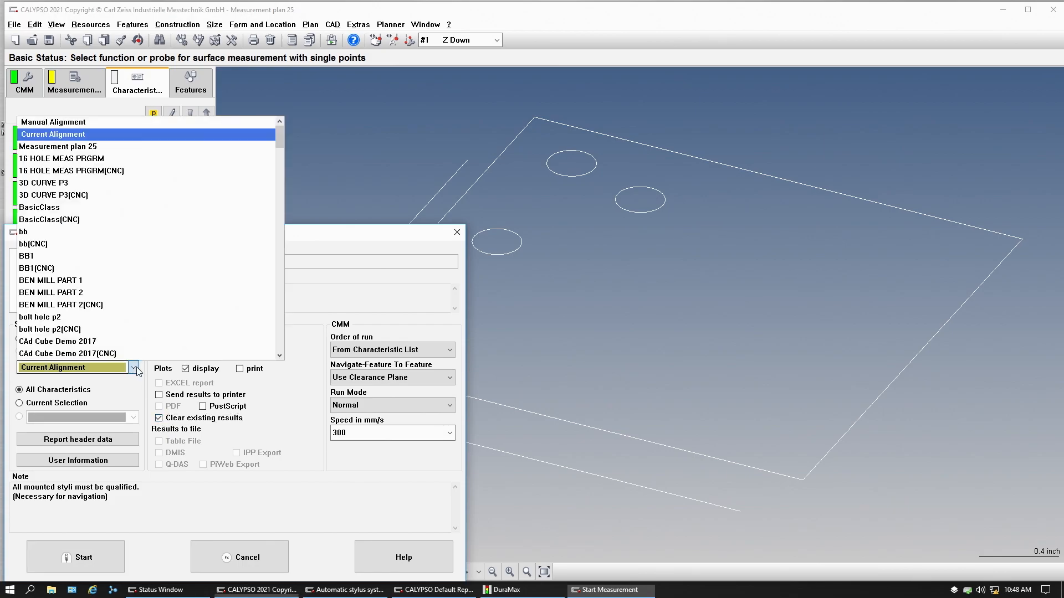
click(99, 146)
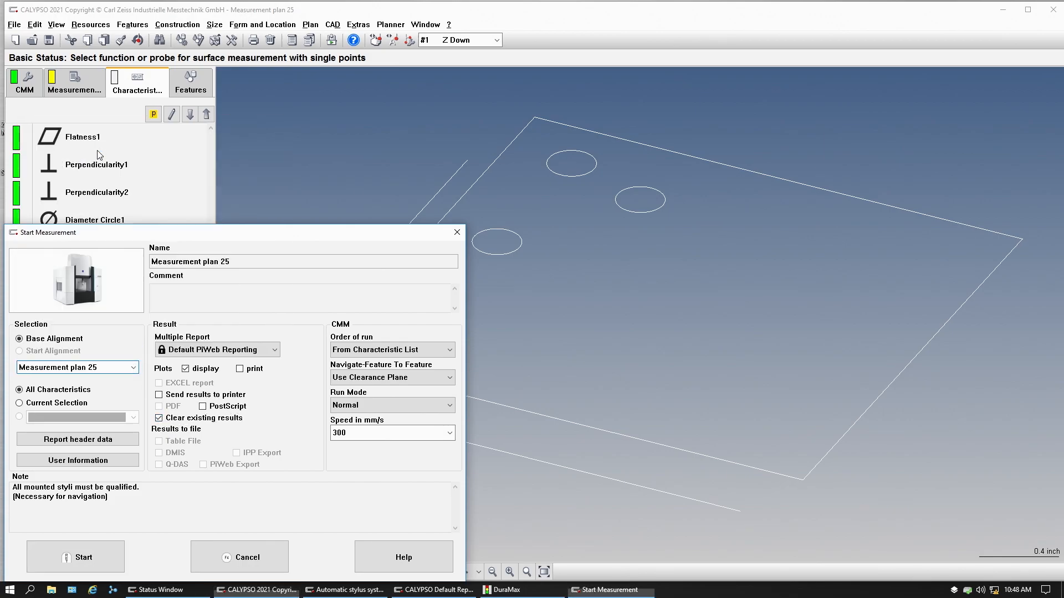
click(84, 558)
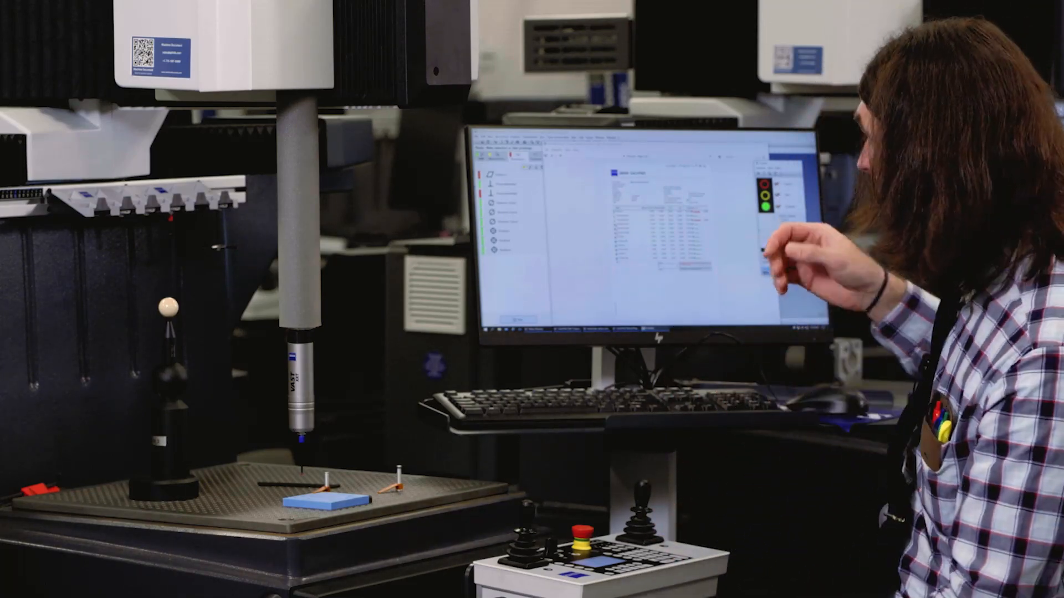
click(765, 146)
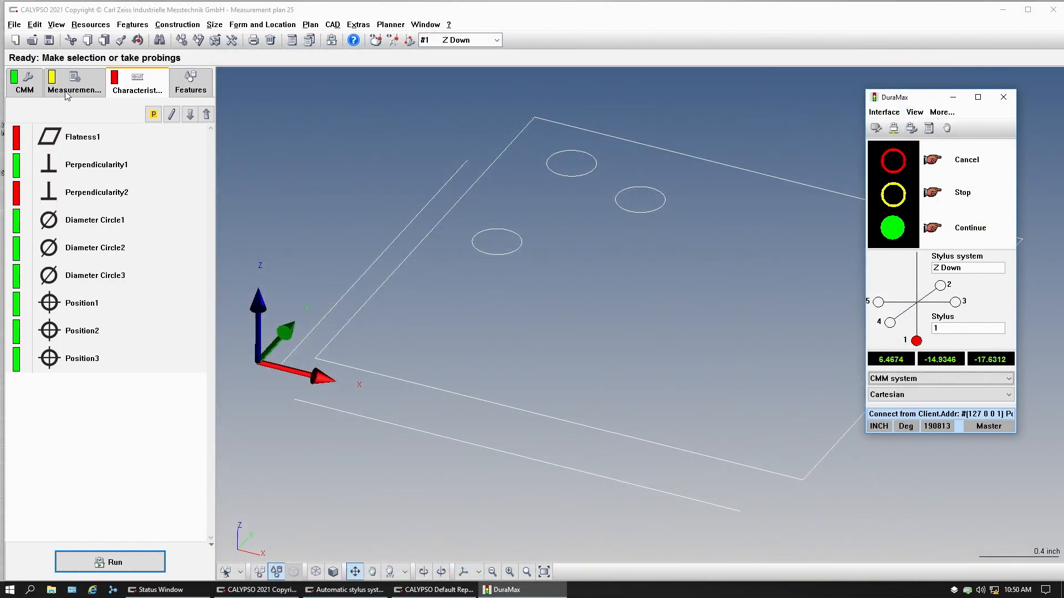
Open the Measurement Plan Editor for features and display the strategy Speed values
click(66, 91)
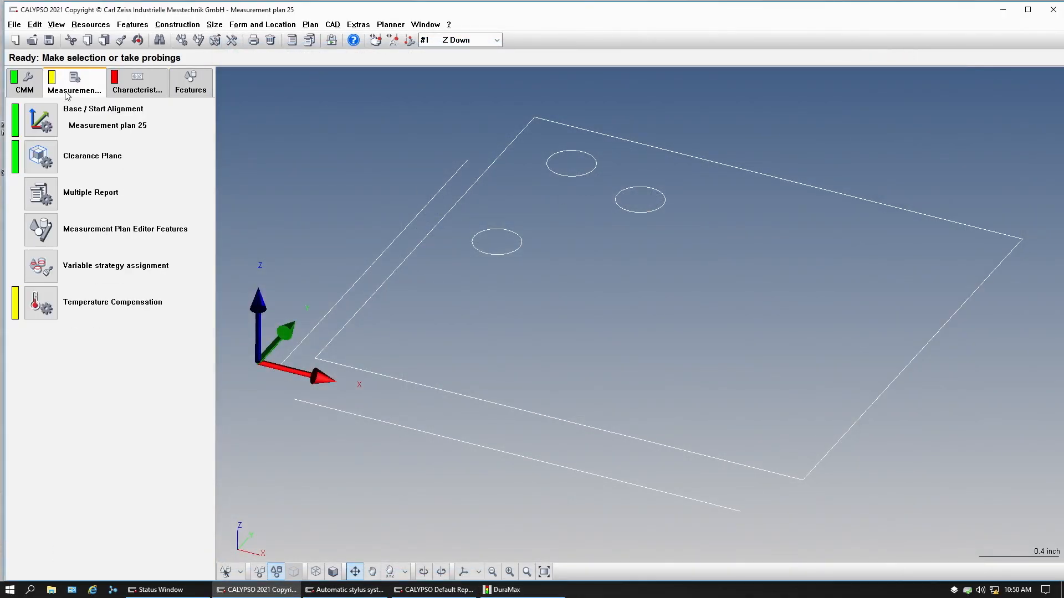
click(40, 228)
click(95, 111)
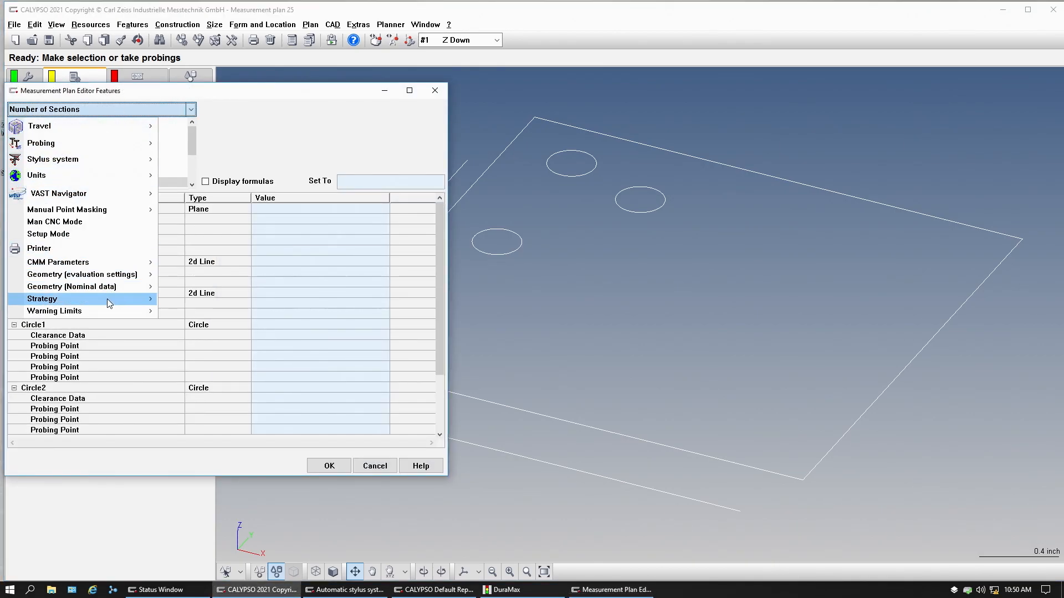
mouse_move(107, 298)
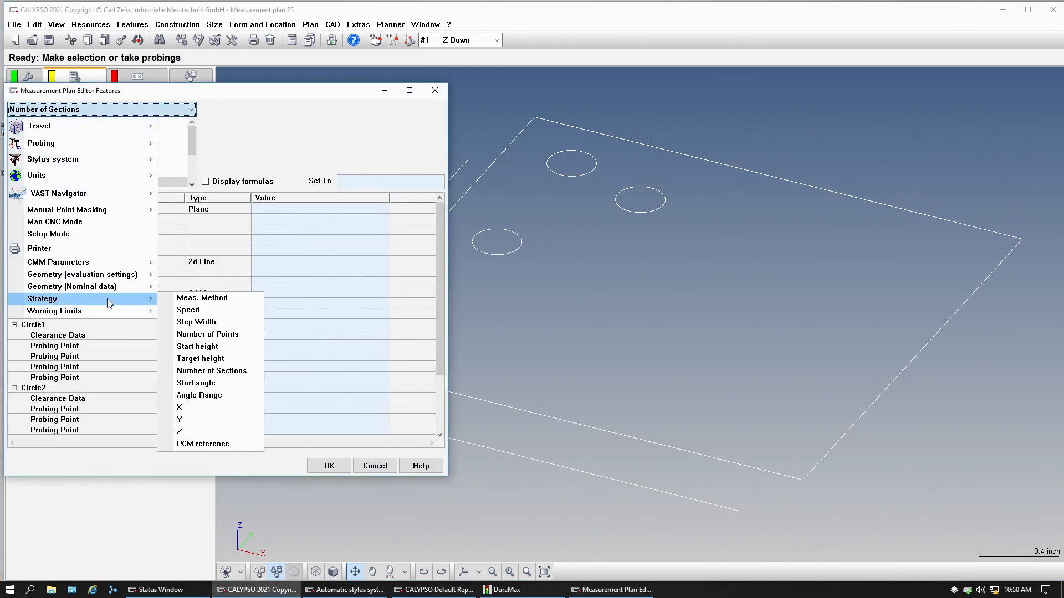
click(191, 314)
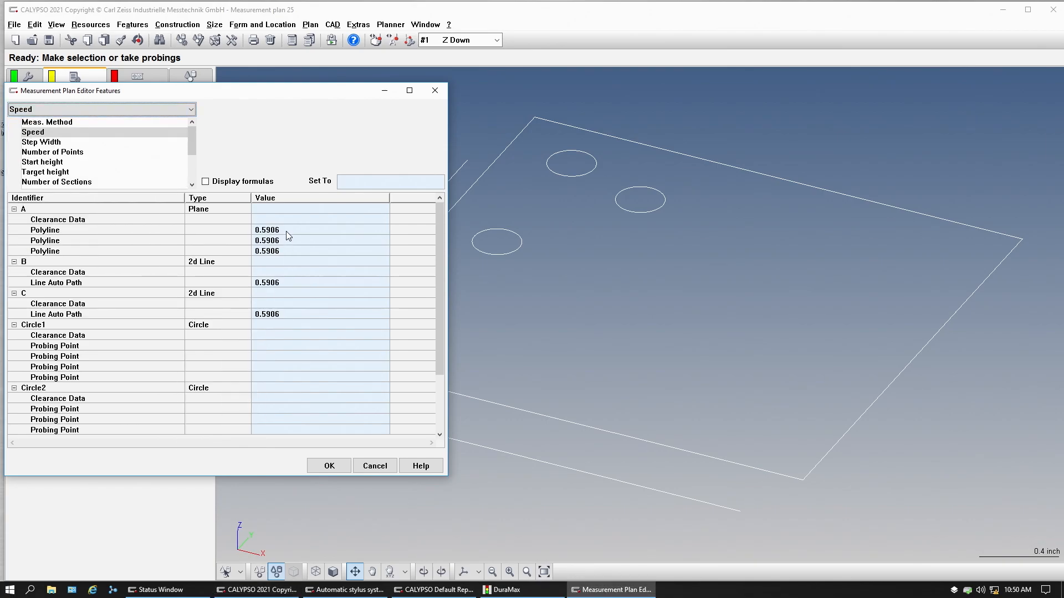
scroll(297, 315, down, 1)
scroll(288, 388, up, 2)
Set the speed of plane A's first polyline to 0.05 and its second polyline to 1
click(282, 230)
double_click(352, 182)
text(0.05)
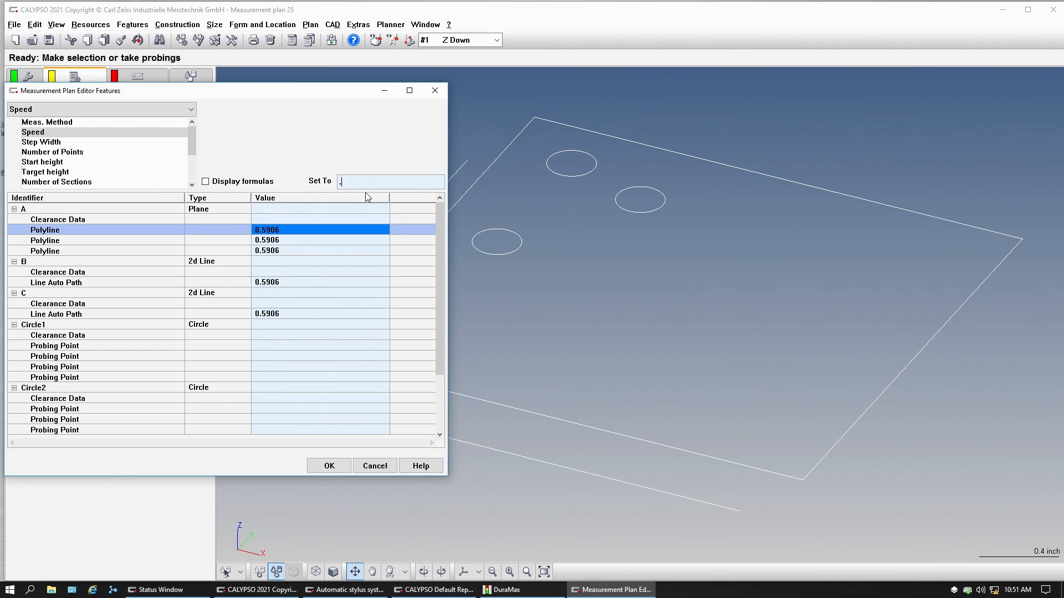
key(Return)
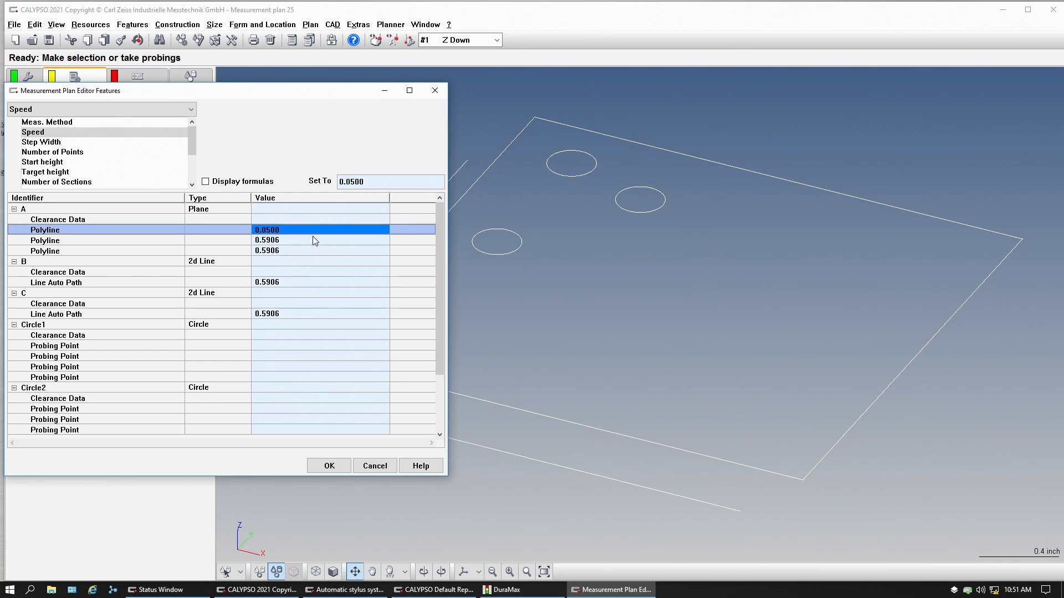
click(312, 239)
double_click(349, 182)
text(1)
key(Return)
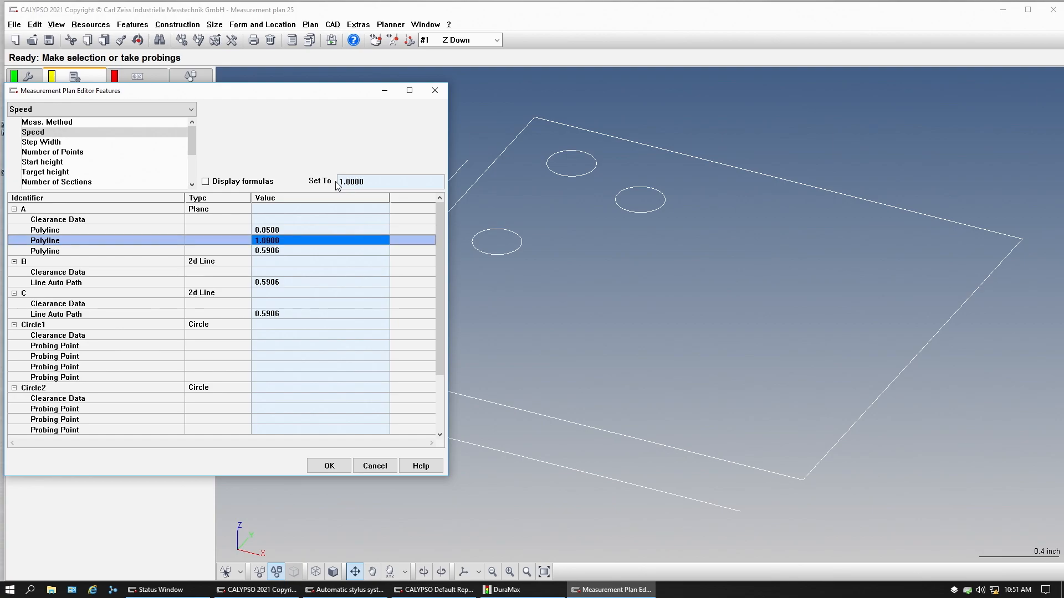
Set the speed of all polylines and line auto paths of features A, B and C together to 0.25
click(281, 228)
shift+click(288, 314)
drag(386, 182, 315, 169)
text(0.25)
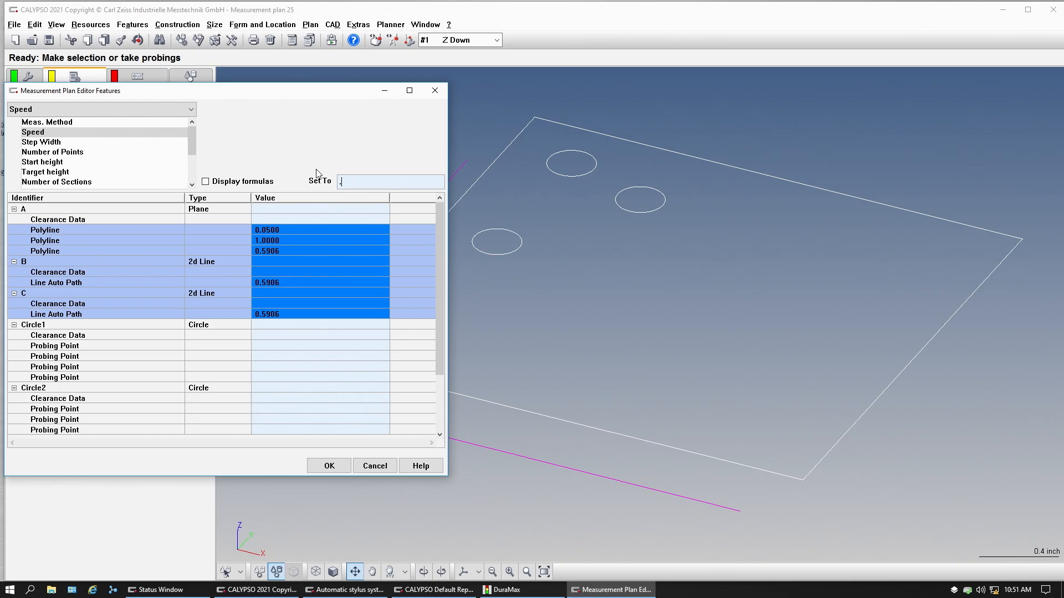
key(Return)
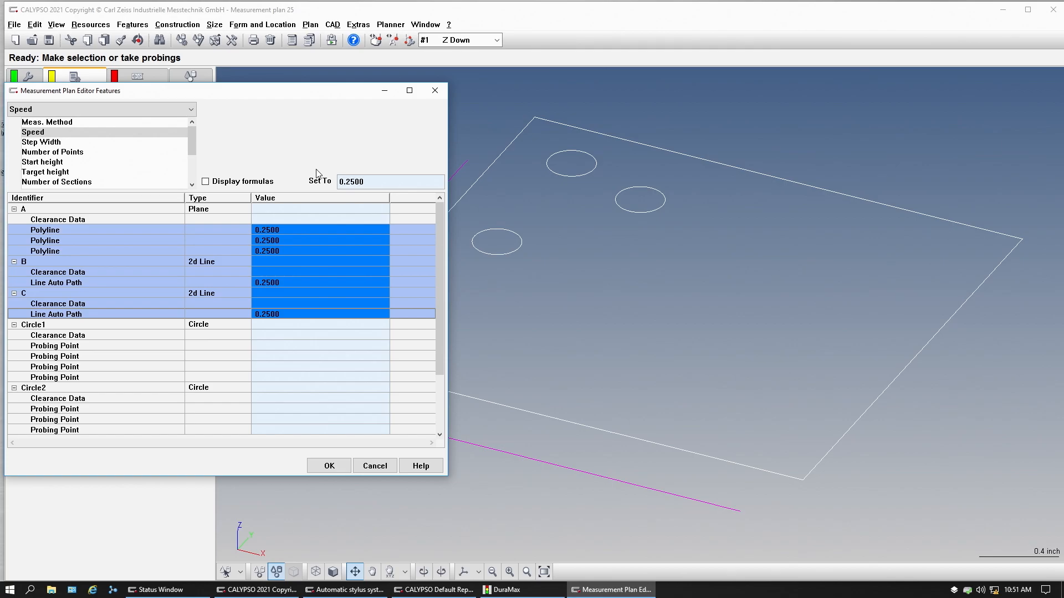
Switch the edited parameter to Number of Points and set it to 200 for all scan paths of features A, B and C
click(65, 162)
click(69, 153)
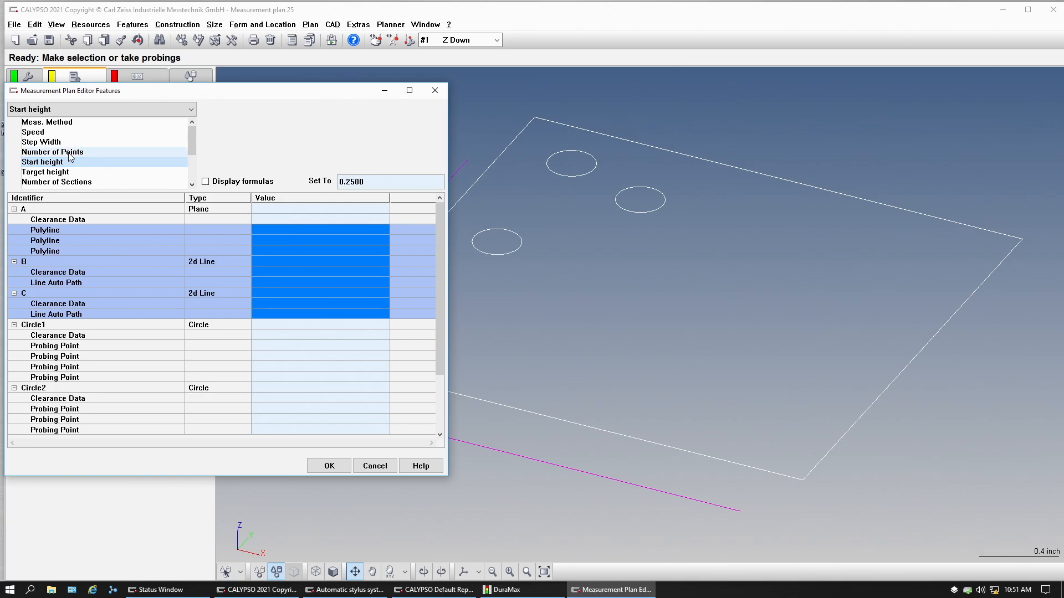
click(288, 230)
click(271, 313)
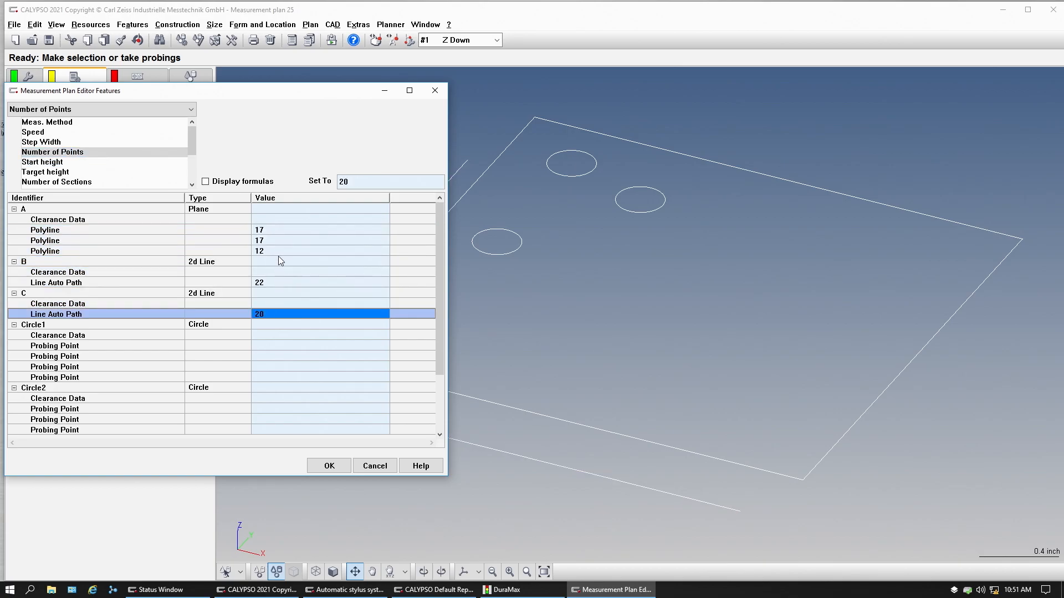
click(284, 232)
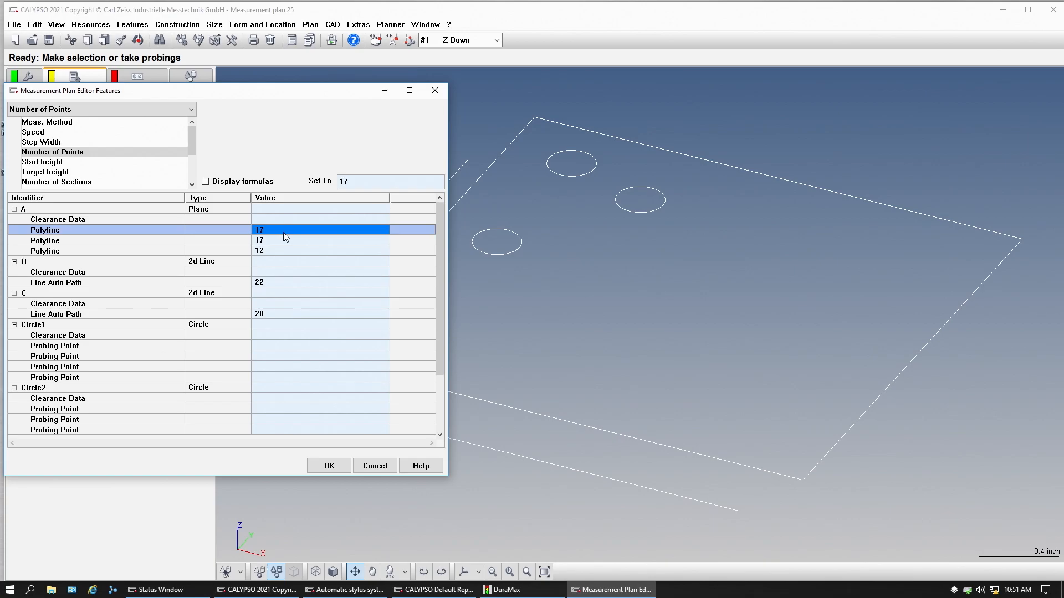
shift+click(278, 316)
click(381, 182)
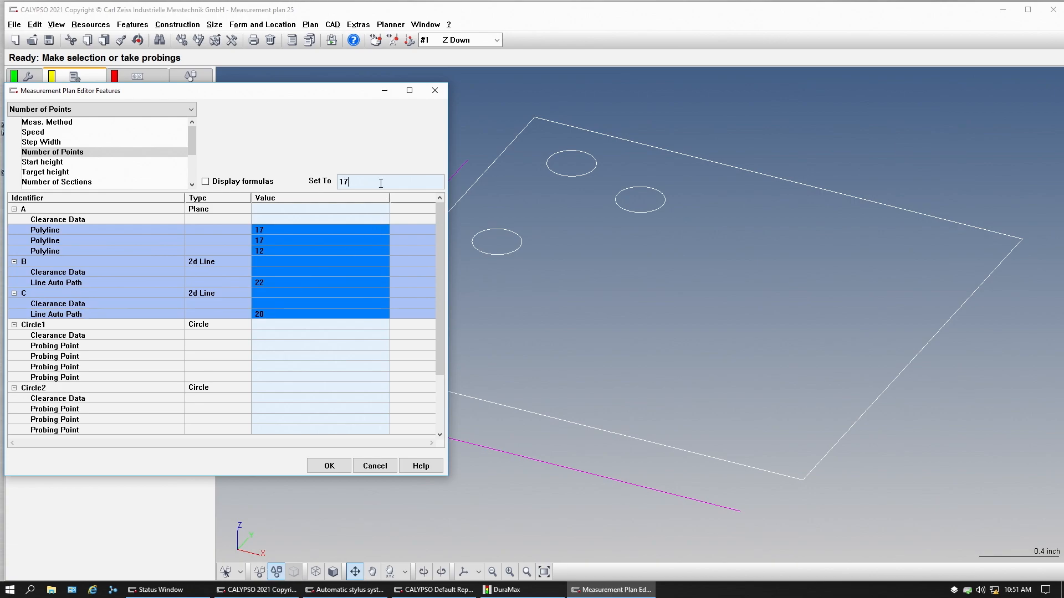
double_click(375, 182)
text(200)
key(Return)
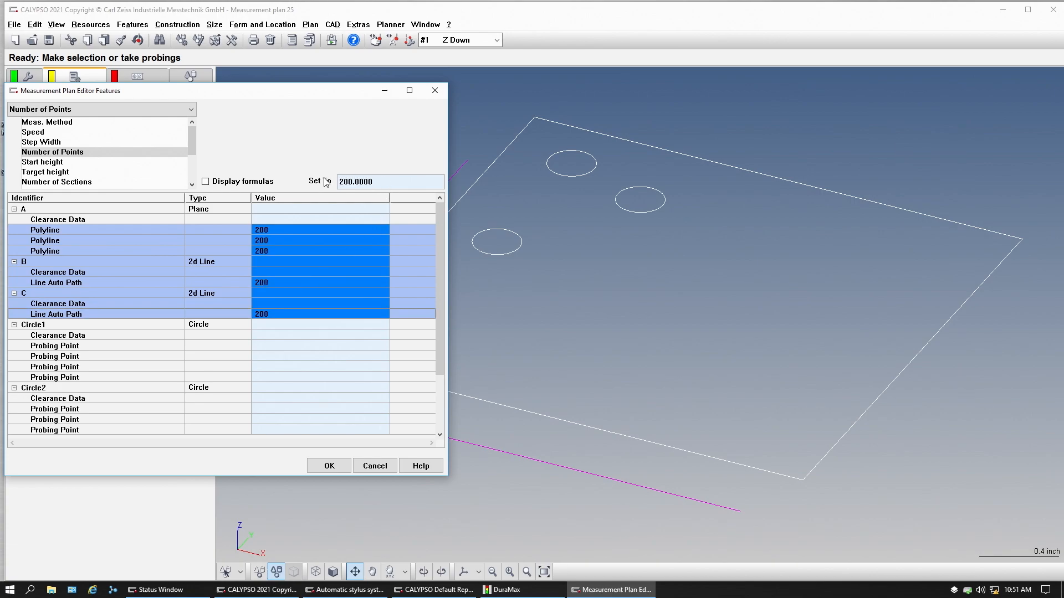